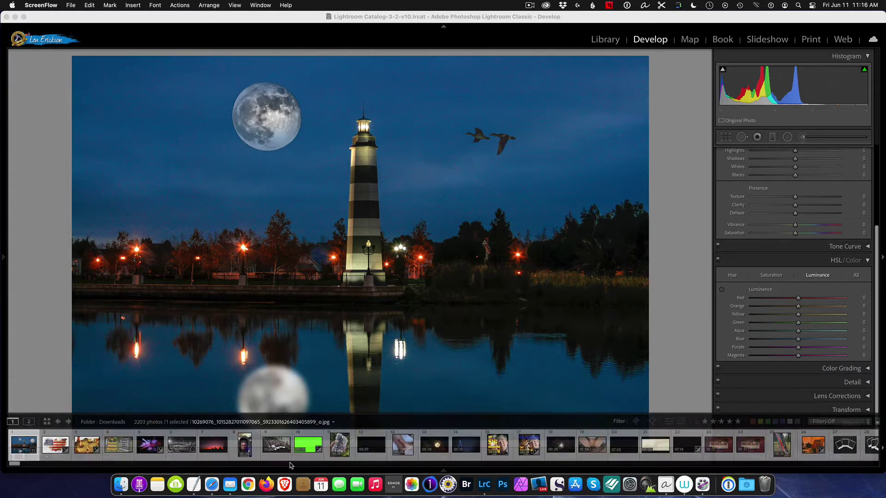
# - Show the Develop toolbar below the photo and check that Soft Proofing is among its enabled items
pyautogui.click(298, 453)
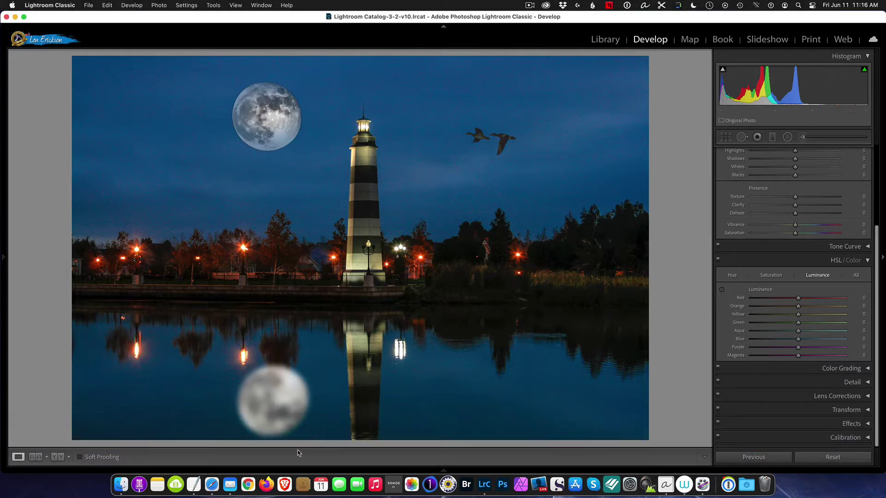
pyautogui.press('t')
pyautogui.press('t')
pyautogui.press('t')
pyautogui.press('t')
pyautogui.click(703, 459)
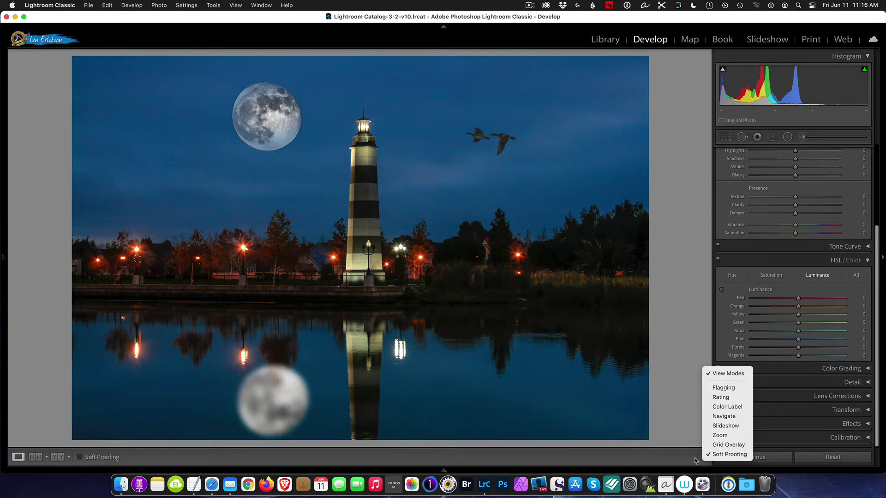
pyautogui.click(666, 462)
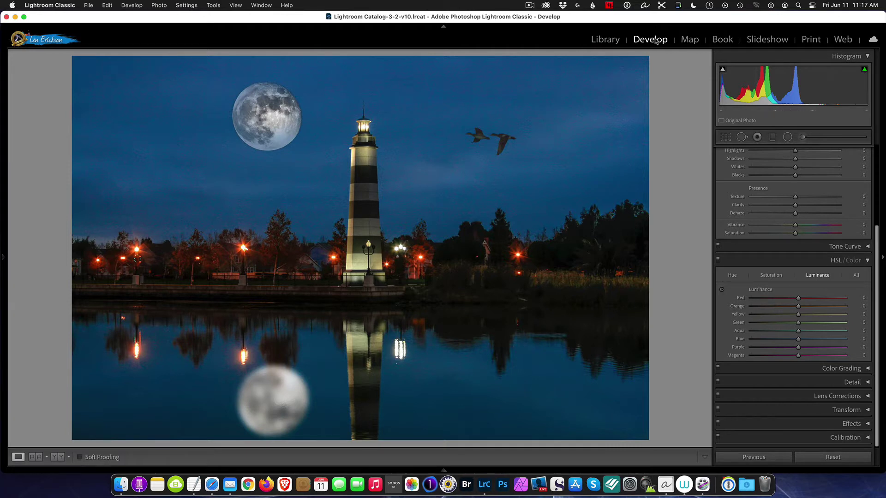
# - Turn on Soft Proofing for the lighthouse photo, comparing the image with and without it
pyautogui.click(80, 457)
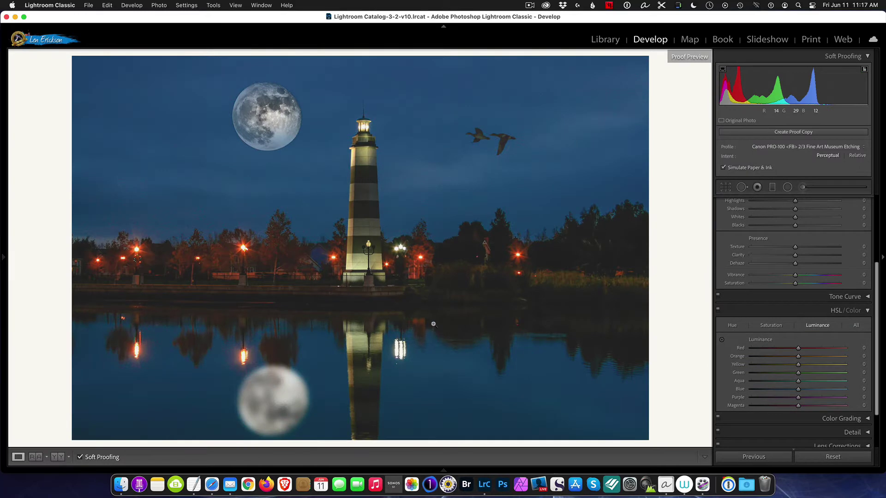
pyautogui.click(79, 458)
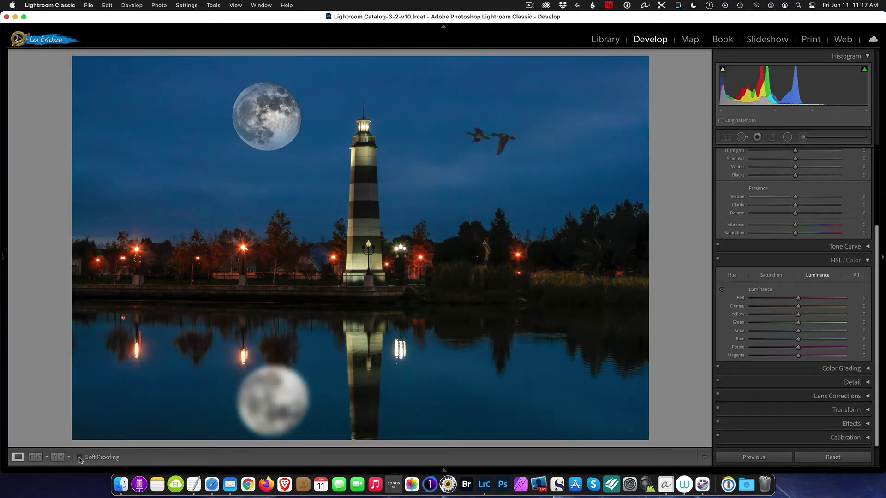
pyautogui.click(80, 458)
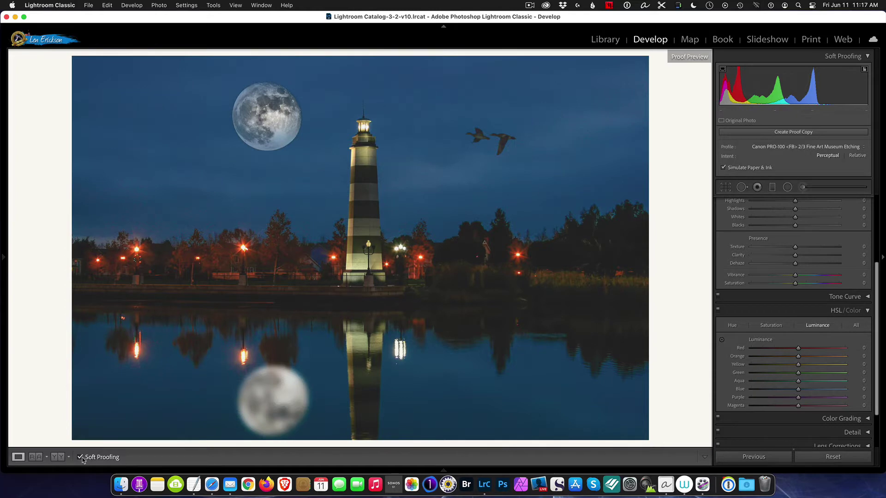
pyautogui.click(80, 458)
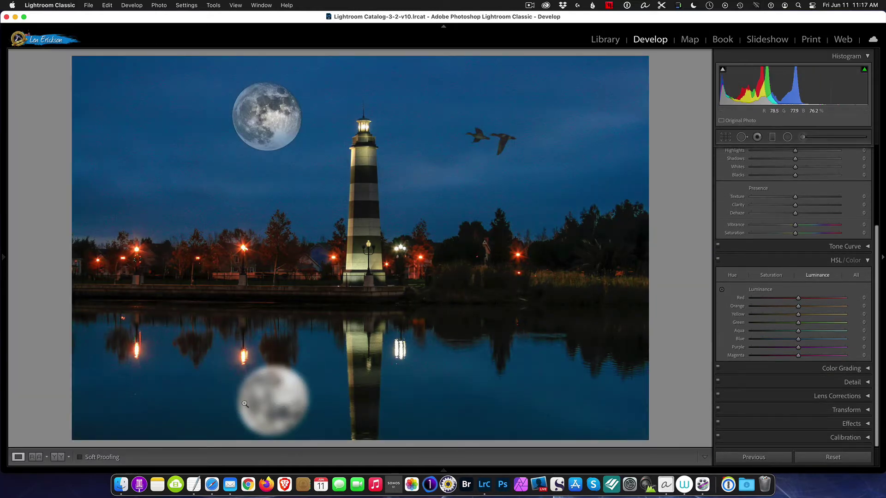
pyautogui.click(80, 458)
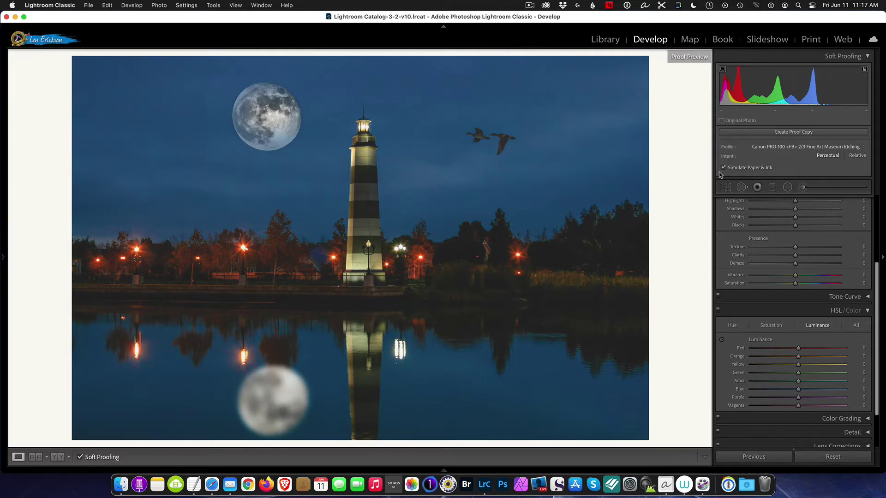
# - Review the available proof profiles and keep Canon PRO-100 <FB> 2/3 Fine Art Museum Etching
pyautogui.click(864, 146)
pyautogui.click(865, 151)
pyautogui.click(865, 147)
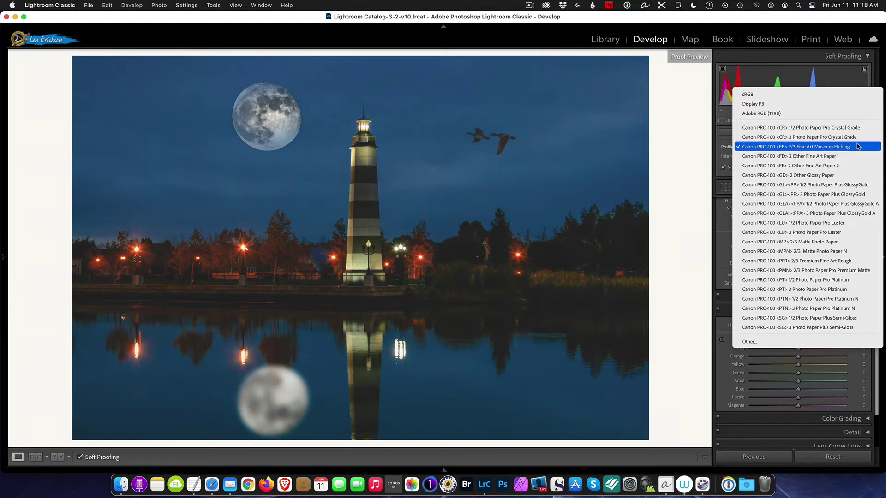
pyautogui.click(813, 148)
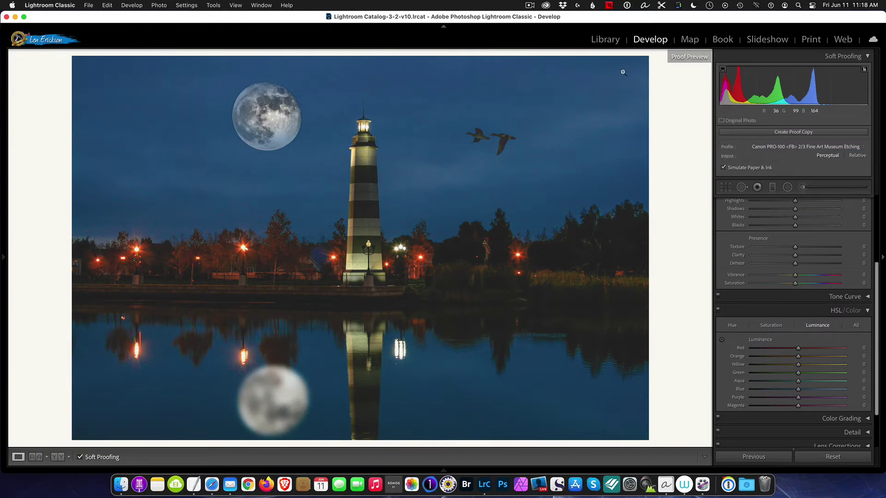
# - Switch to Safari to read the Bay Photo Lab's ICC Profile article, and return to Lightroom Classic
pyautogui.click(212, 484)
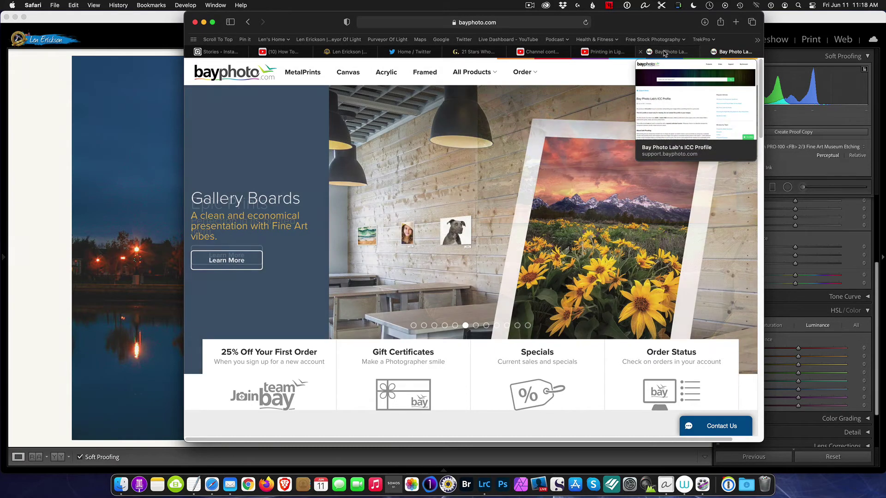
pyautogui.click(665, 53)
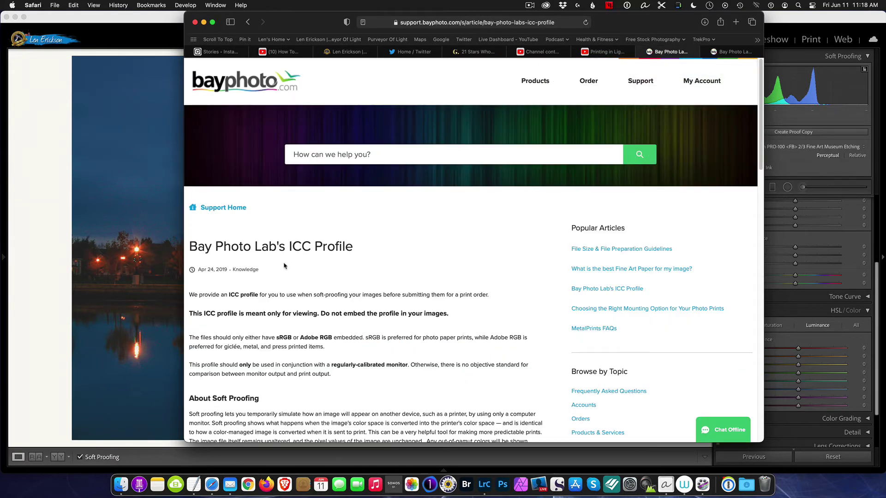
pyautogui.scroll(-2, 373, 271)
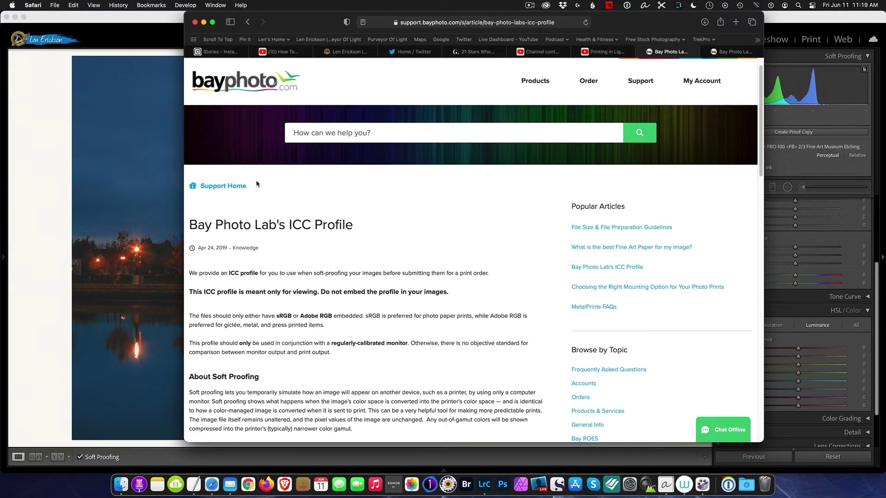
pyautogui.click(132, 102)
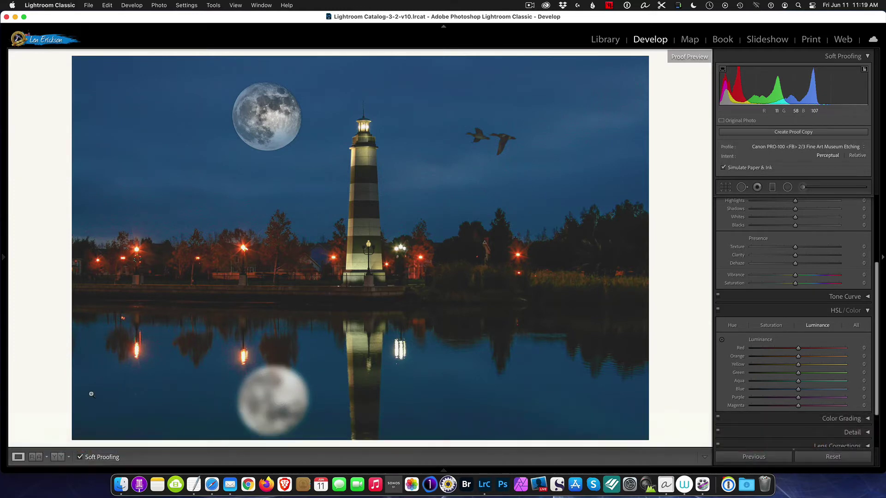
# - Compare the photo with soft proofing off and on, and under the Relative and Perceptual rendering intents
pyautogui.click(80, 457)
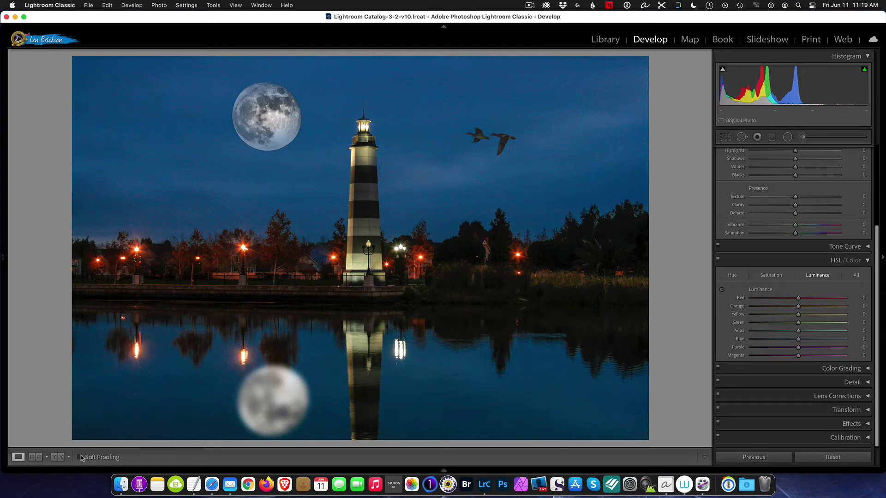
pyautogui.click(80, 457)
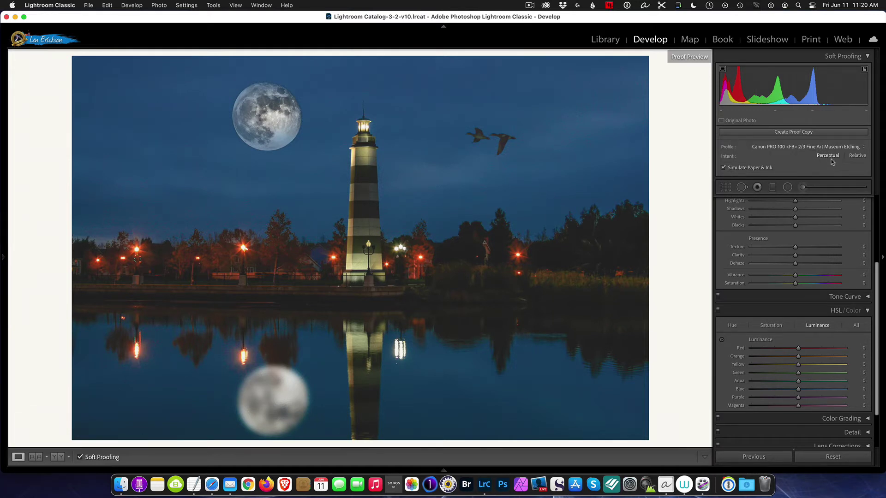
pyautogui.click(859, 157)
pyautogui.click(855, 157)
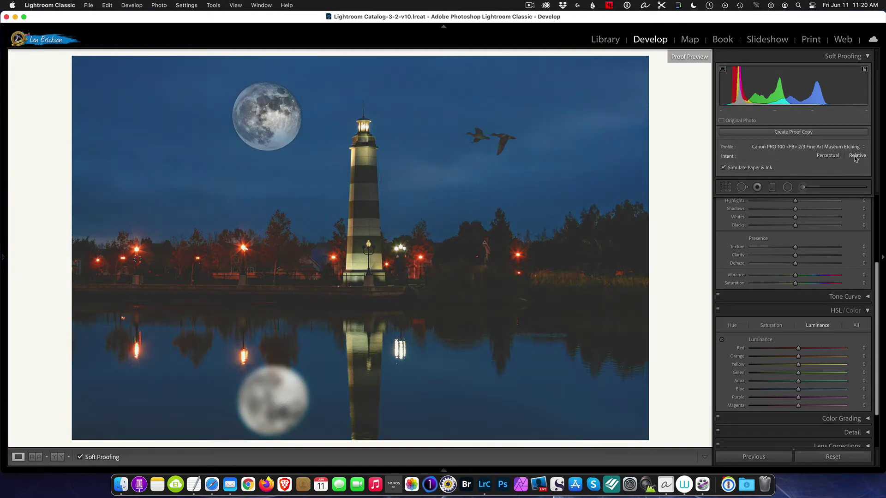
pyautogui.click(829, 157)
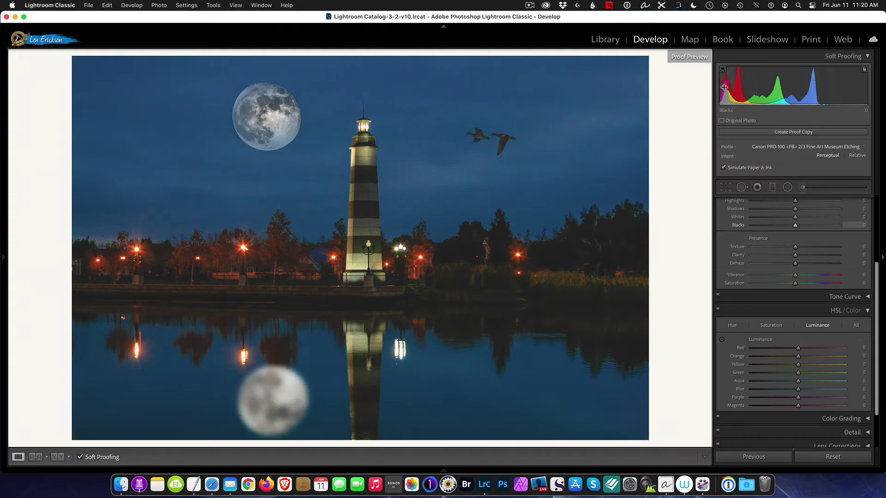
# - Examine the proof preview with the monitor gamut warning and the destination gamut warning, leaving both off
pyautogui.moveTo(723, 72)
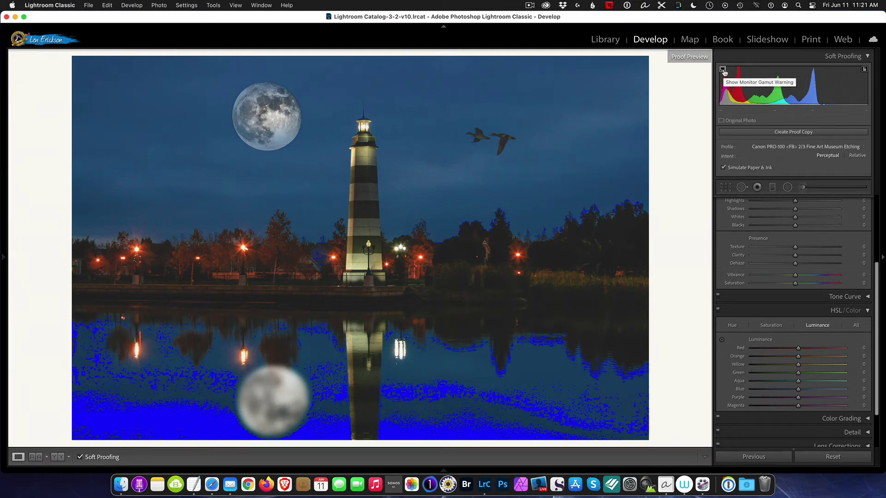
pyautogui.click(723, 70)
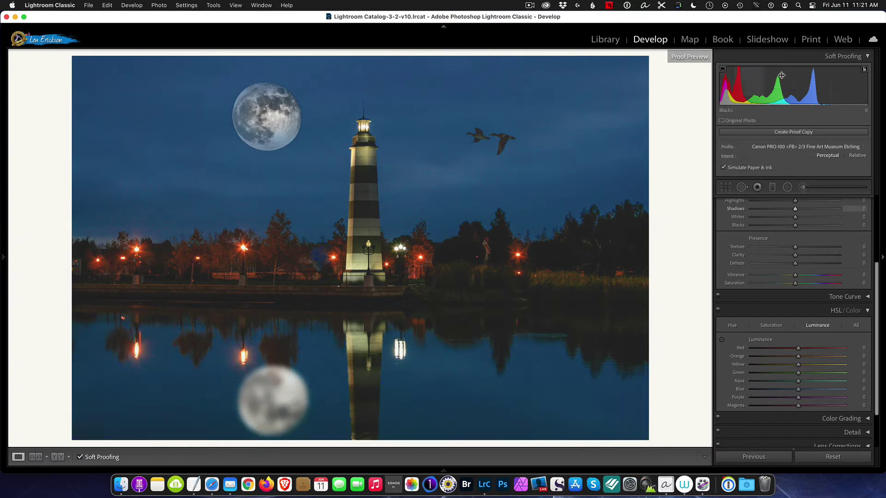
pyautogui.click(723, 71)
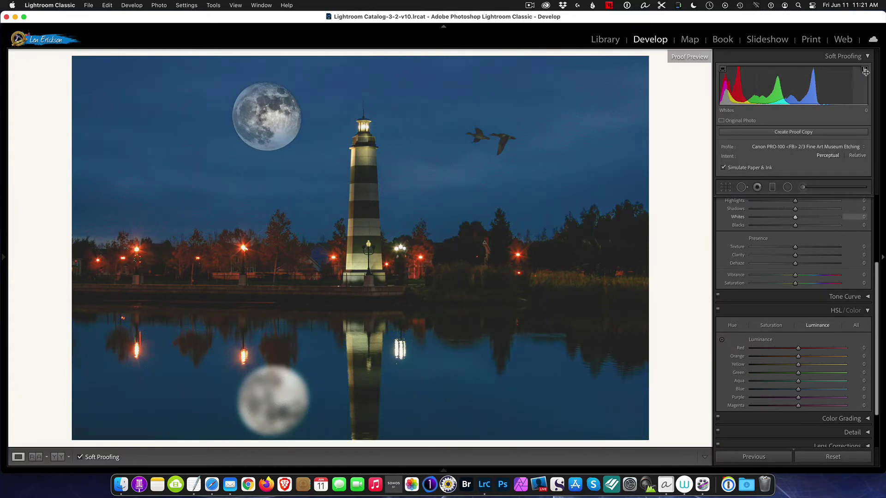
pyautogui.moveTo(865, 71)
pyautogui.click(865, 69)
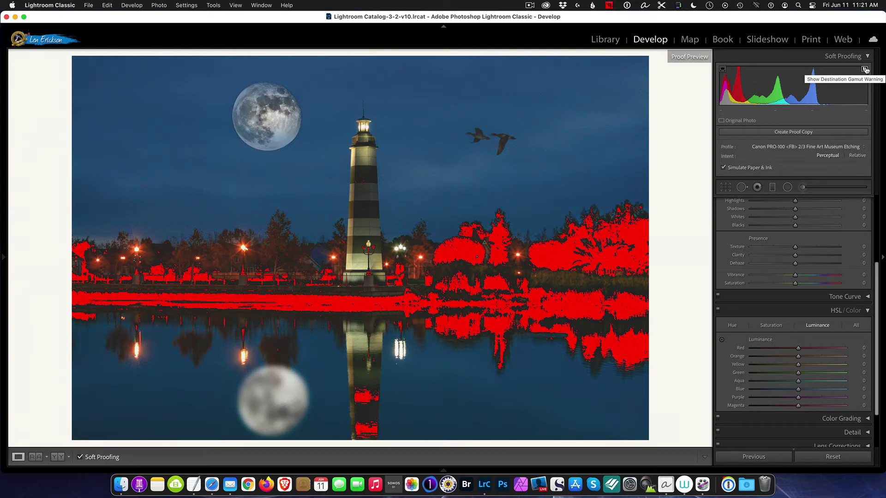
pyautogui.click(865, 69)
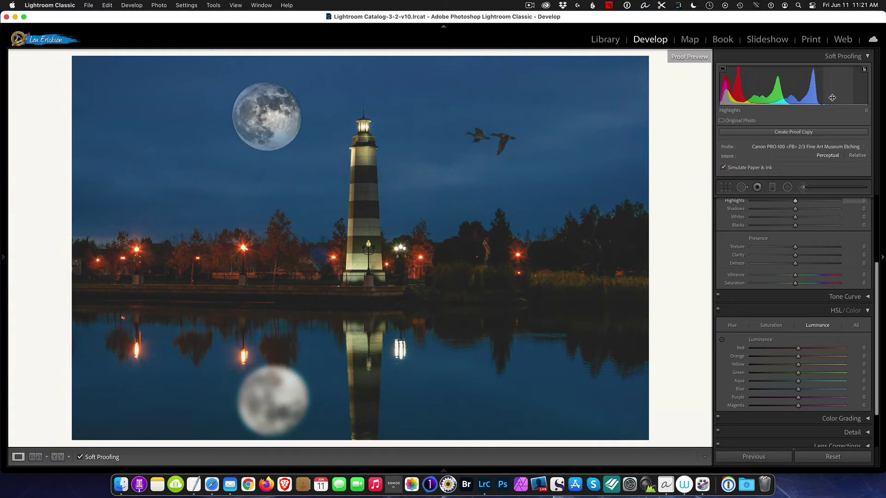
# - Compare the Canon PRO-100 <CR> 1/2 Photo Paper Pro Crystal Grade profile with <FB> 2/3 Fine Art Museum Etching, checking destination gamut on the latter
pyautogui.click(831, 147)
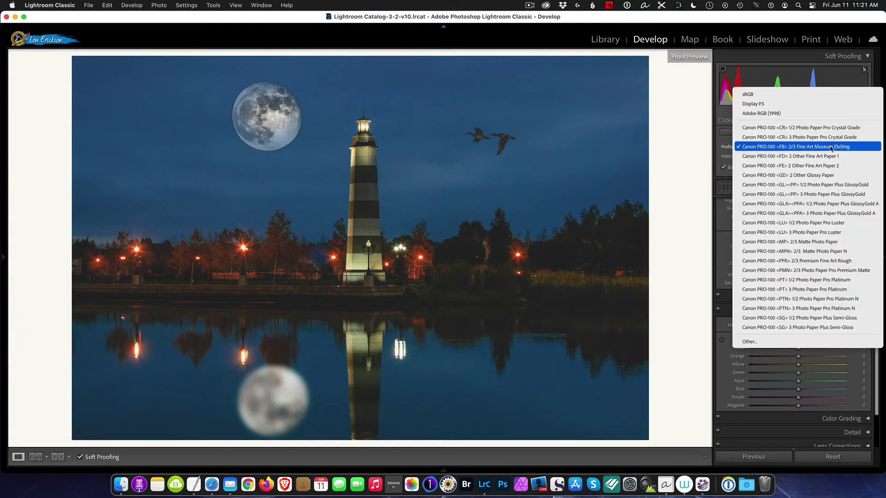
pyautogui.click(799, 128)
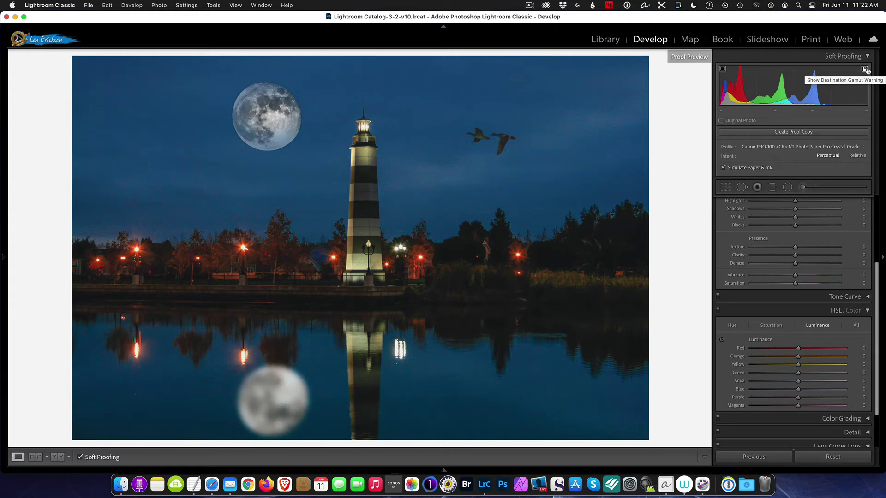
pyautogui.click(839, 147)
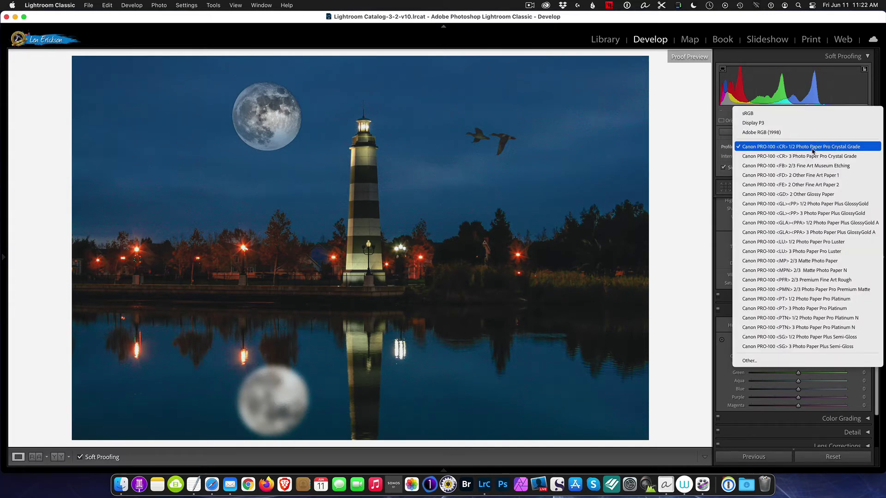
pyautogui.click(810, 166)
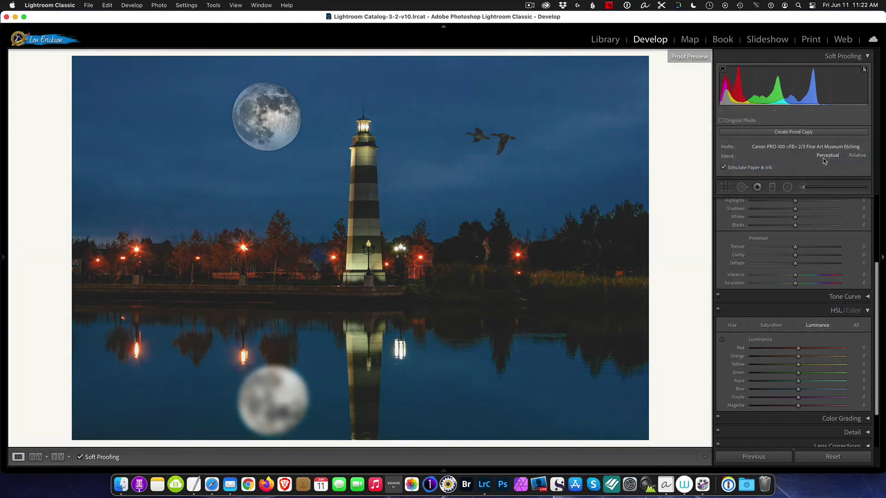
pyautogui.click(865, 70)
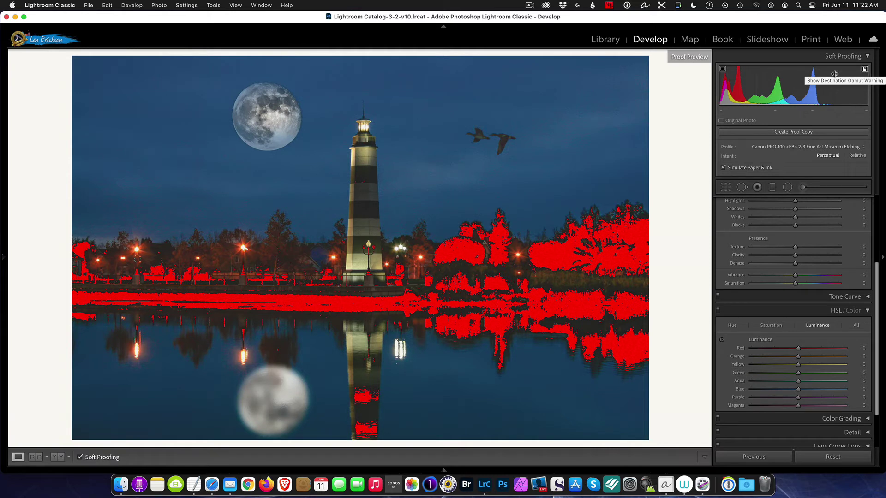
pyautogui.click(864, 70)
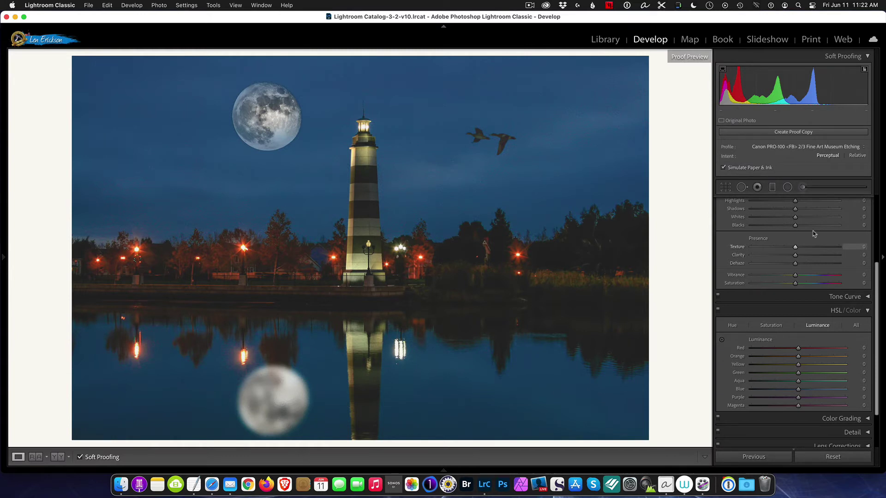
# - Create a proof copy of the photo with the Canon PRO-100 <FB> 2/3 Fine Art Museum Etching profile
pyautogui.click(800, 132)
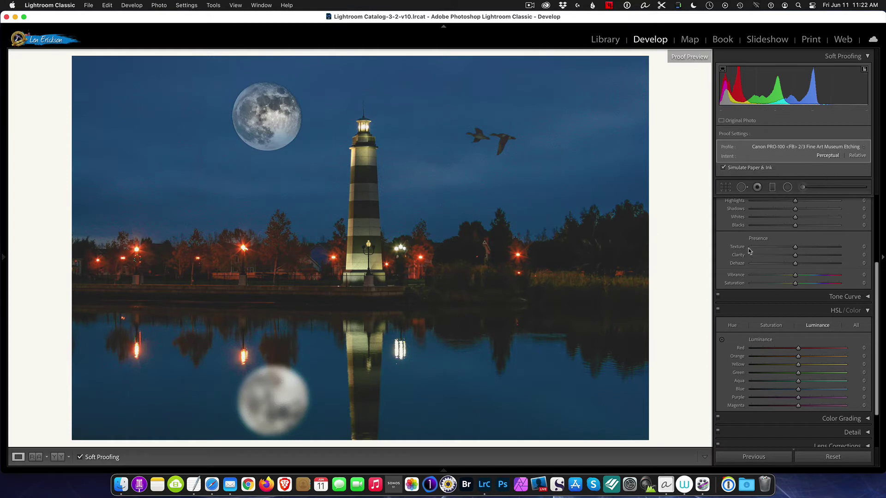
pyautogui.scroll(2, 787, 254)
pyautogui.scroll(6, 789, 251)
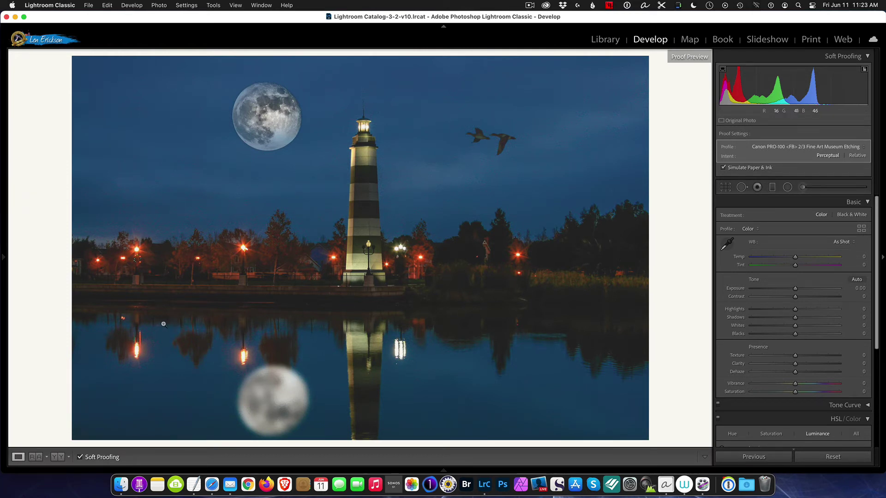
# - Compare the reference and active photos side by side, and return to the single-photo view with soft proofing on
pyautogui.click(36, 458)
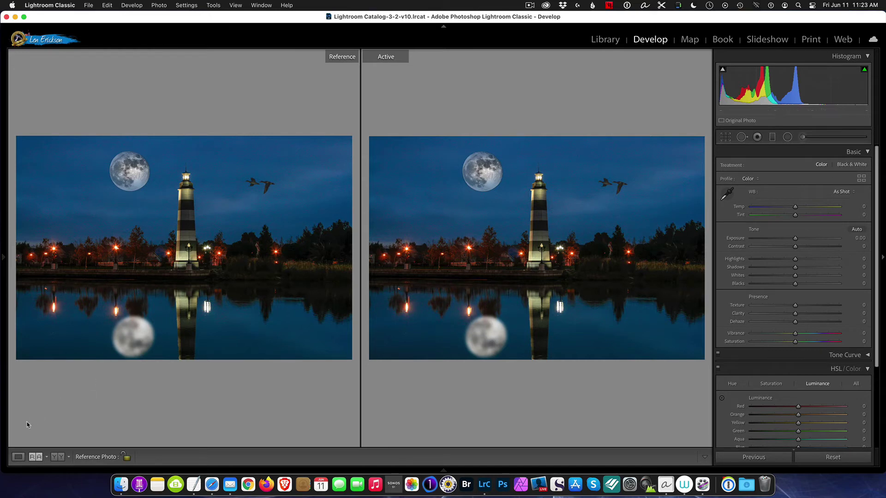
pyautogui.click(19, 457)
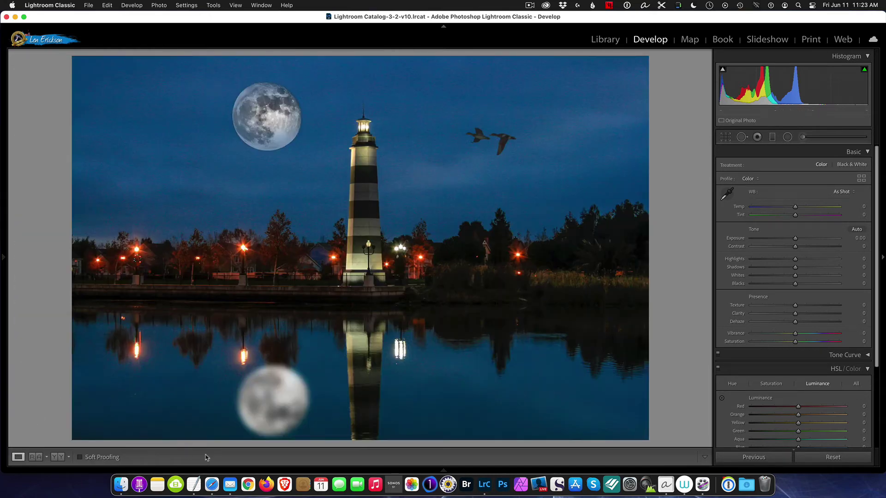
pyautogui.moveTo(317, 470)
pyautogui.click(79, 458)
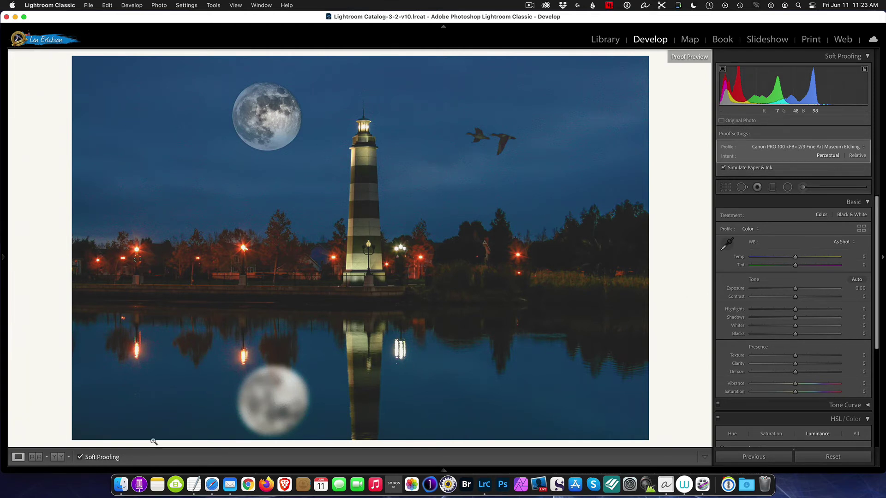
# - Set the proof copy's white balance Temp to -5
pyautogui.moveTo(94, 470)
pyautogui.moveTo(796, 258); pyautogui.dragTo(793, 258)
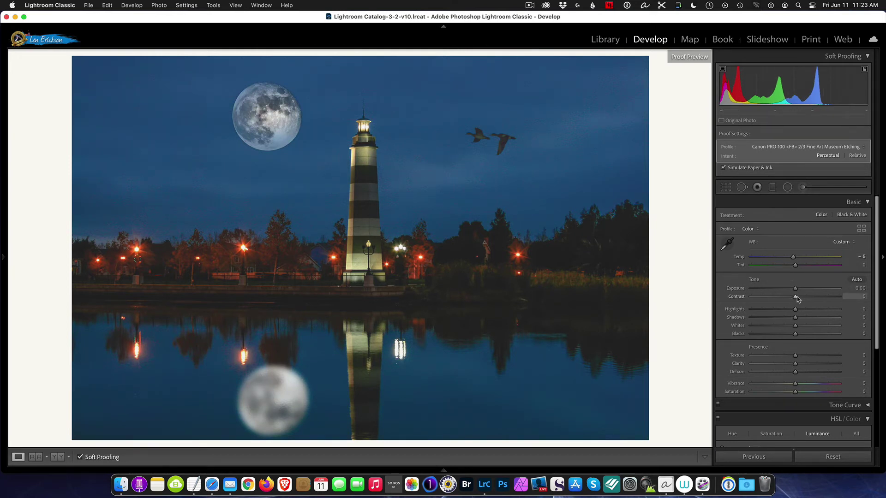
# - Set the proof copy's Contrast to +12 and Exposure to -0.05
pyautogui.moveTo(797, 298); pyautogui.dragTo(802, 300)
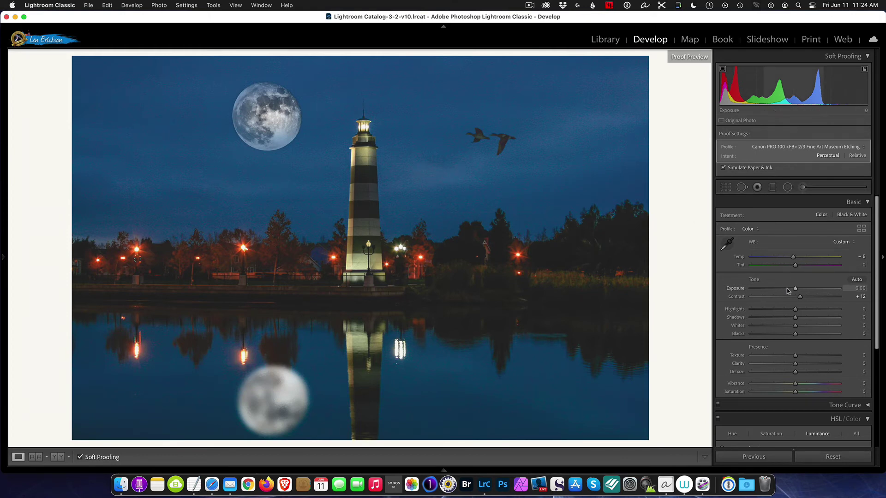
pyautogui.moveTo(796, 291); pyautogui.dragTo(795, 291)
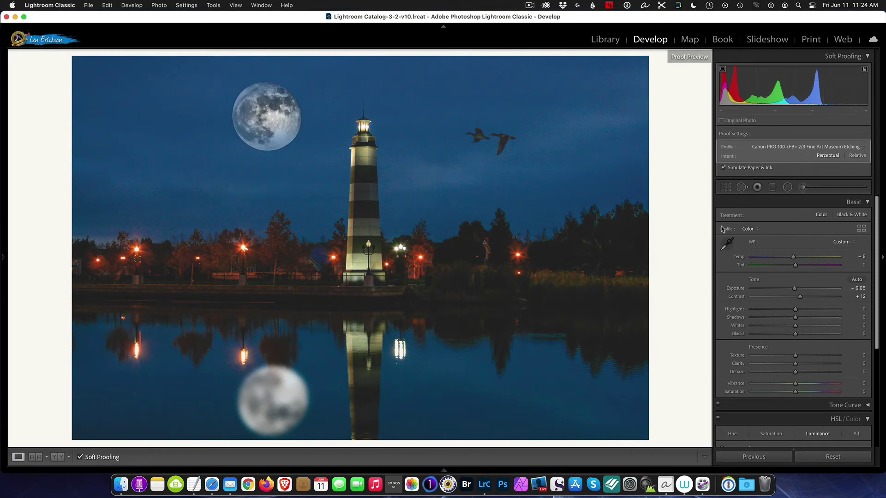
# - Set the proof copy's Shadows to +19 and Whites to -12
pyautogui.scroll(-1, 774, 276)
pyautogui.scroll(-2, 774, 276)
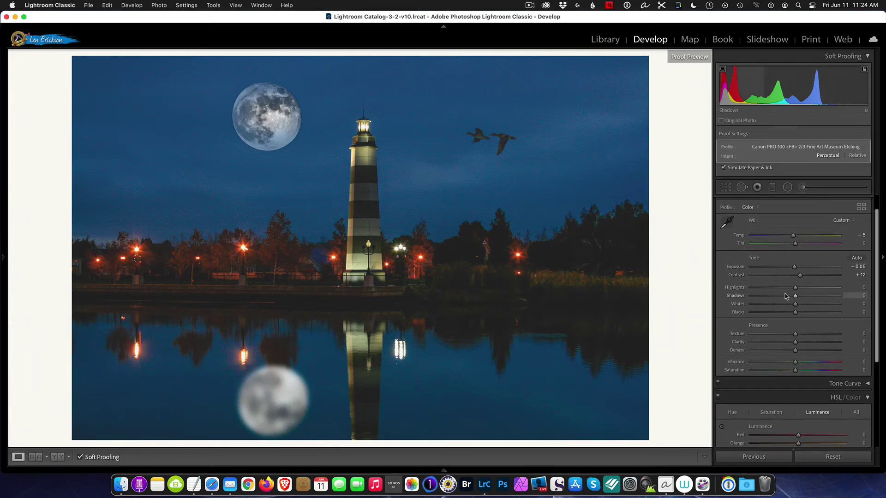
pyautogui.moveTo(794, 296); pyautogui.dragTo(825, 300)
pyautogui.moveTo(824, 299); pyautogui.dragTo(803, 299)
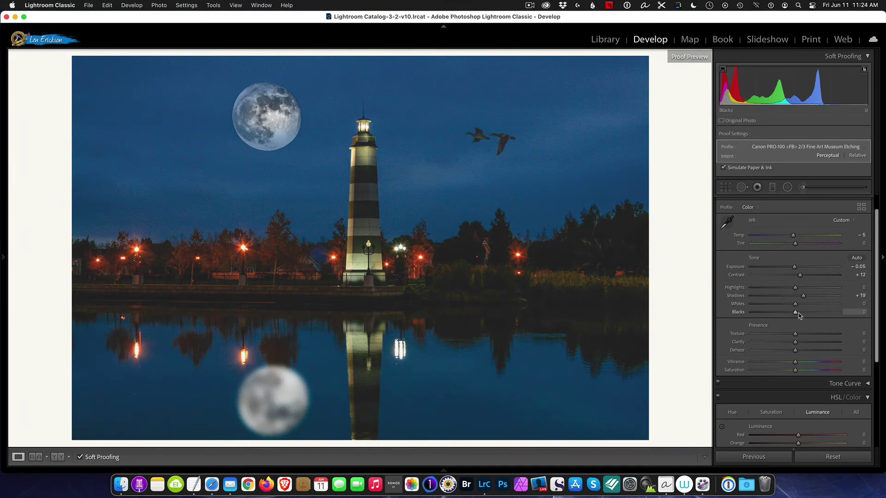
pyautogui.moveTo(796, 307)
pyautogui.mouseDown()
pyautogui.moveTo(739, 309)
pyautogui.moveTo(791, 313)
pyautogui.mouseUp()
# - Set the proof copy's Clarity to +12 and its Contrast to +33
pyautogui.scroll(-3, 798, 317)
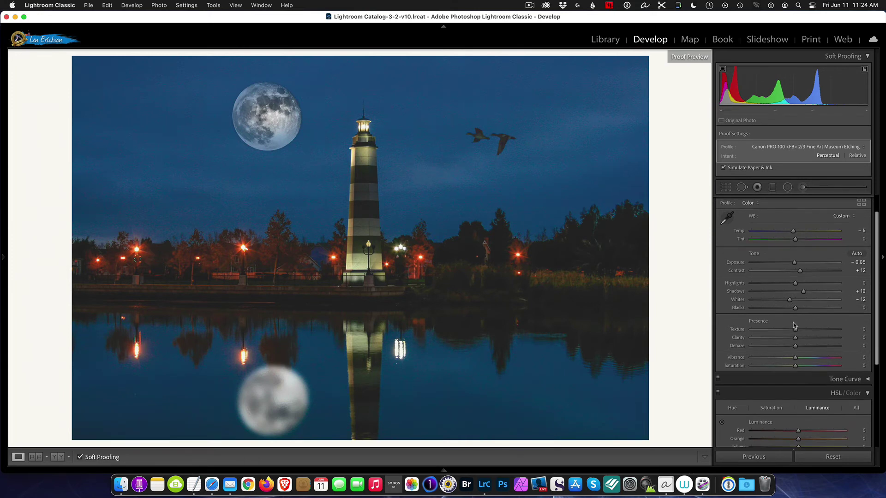
pyautogui.scroll(-1, 794, 323)
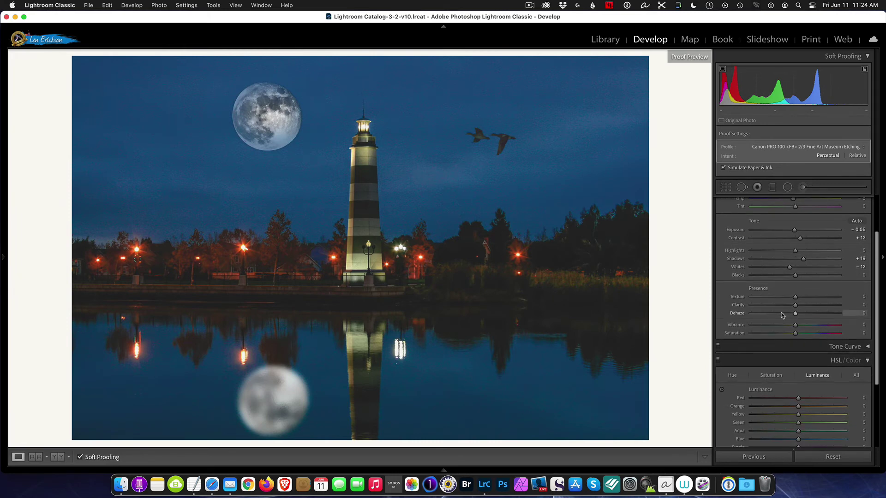
pyautogui.scroll(-1, 780, 313)
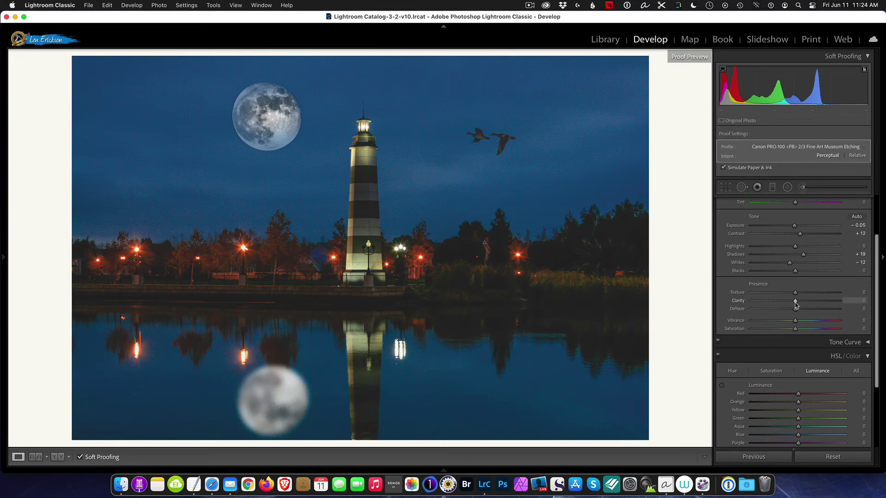
pyautogui.moveTo(795, 301); pyautogui.dragTo(801, 304)
pyautogui.scroll(-5, 801, 341)
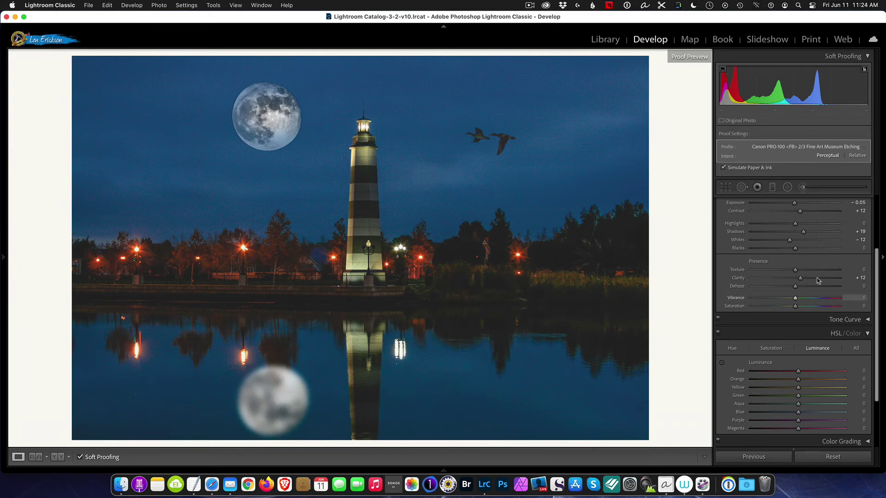
pyautogui.scroll(1, 766, 279)
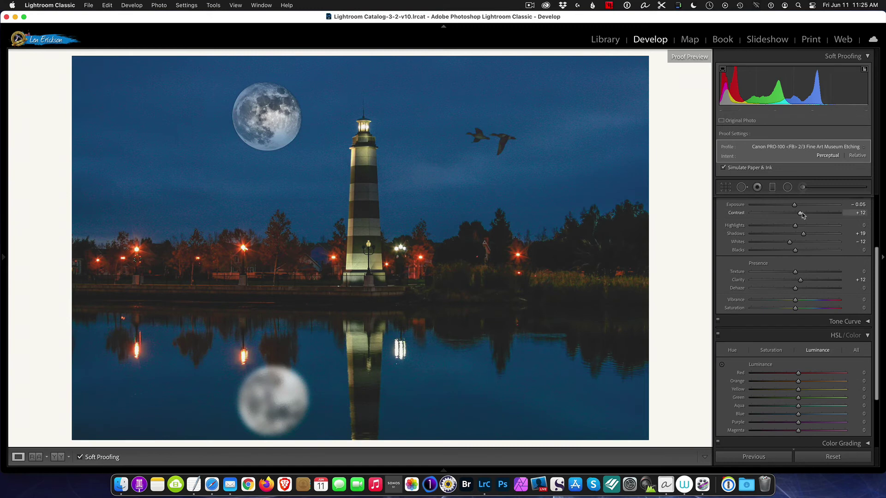
pyautogui.moveTo(803, 215); pyautogui.dragTo(813, 217)
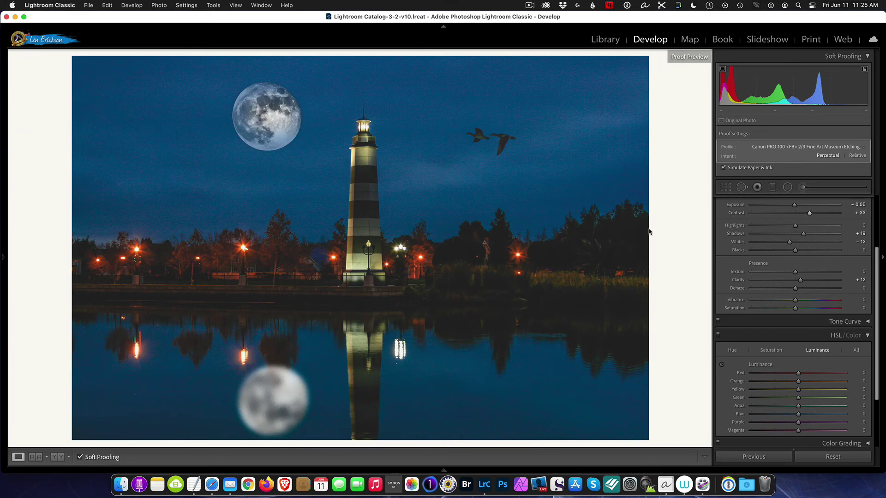
# - Compare the adjusted proof copy with the original photo by switching twice between the before view and the proof preview
pyautogui.press('\\')
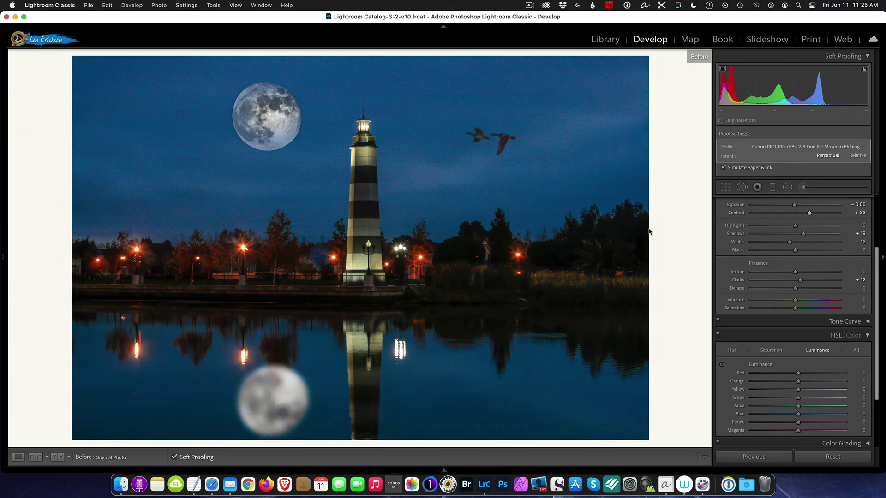
pyautogui.press('\\')
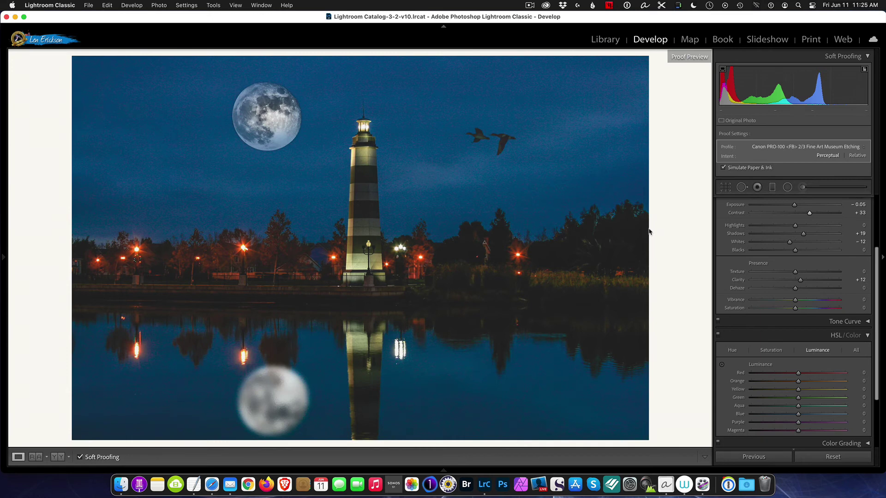
pyautogui.press('\\')
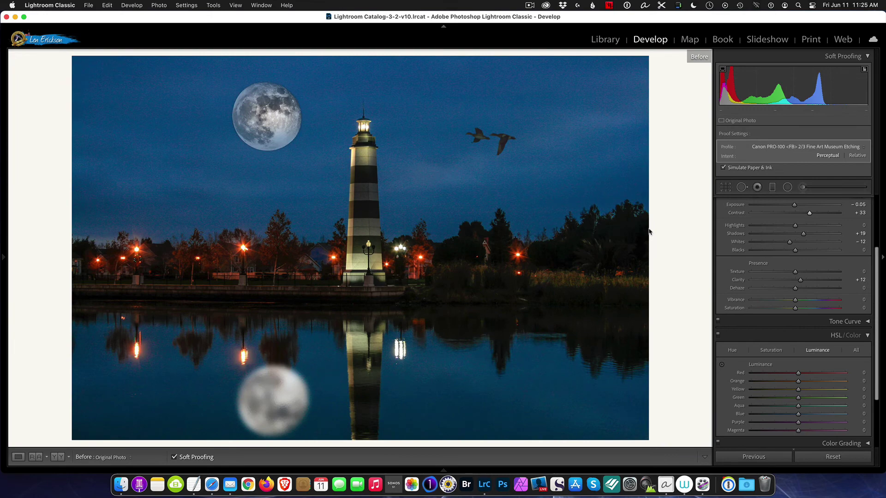
pyautogui.press('\\')
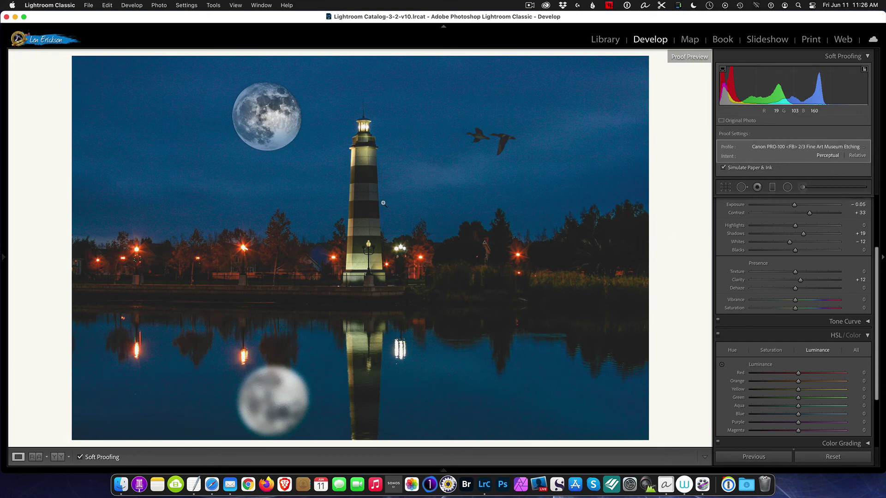
# - Preview the proof copy with the Canon PRO-100 <CR> 1/2 Photo Paper Pro Crystal Grade profile and switch it to <GD> 2 Other Glossy Paper
pyautogui.click(835, 150)
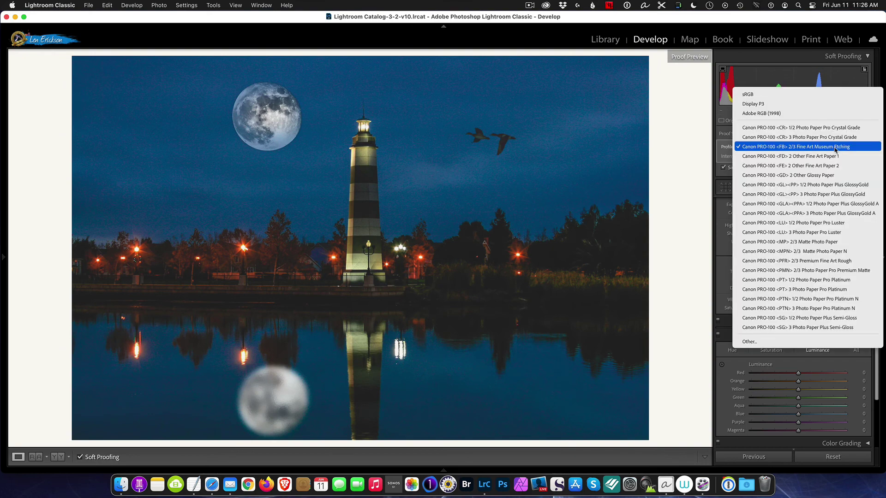
pyautogui.click(819, 128)
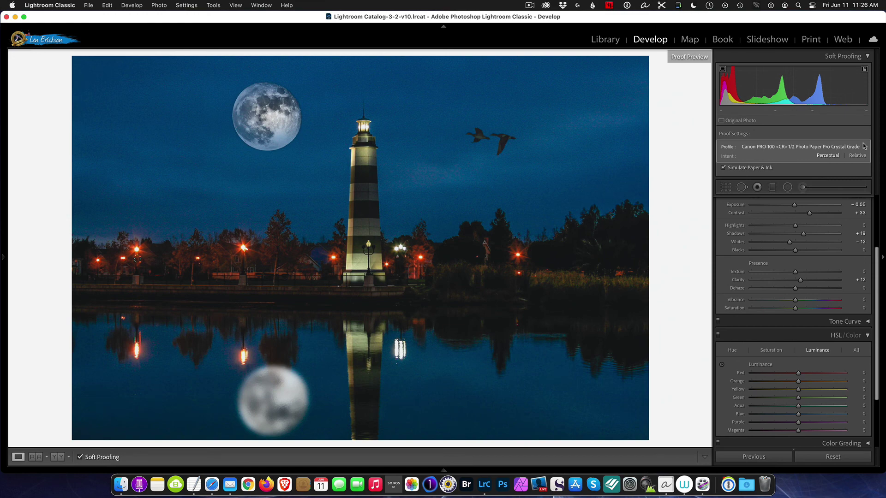
pyautogui.click(843, 147)
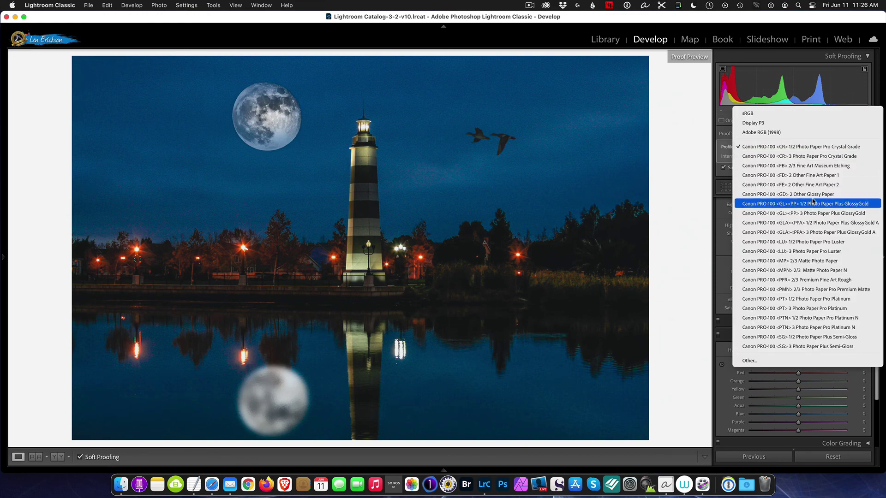
pyautogui.click(814, 196)
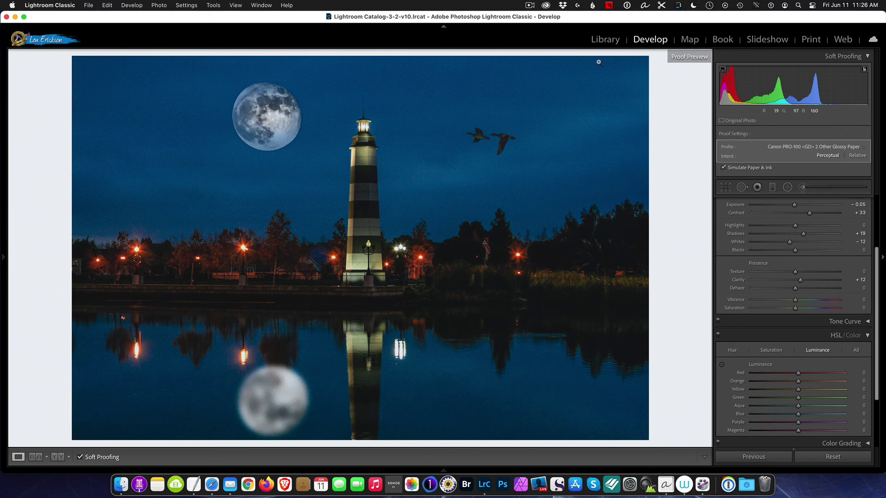
pyautogui.click(530, 6)
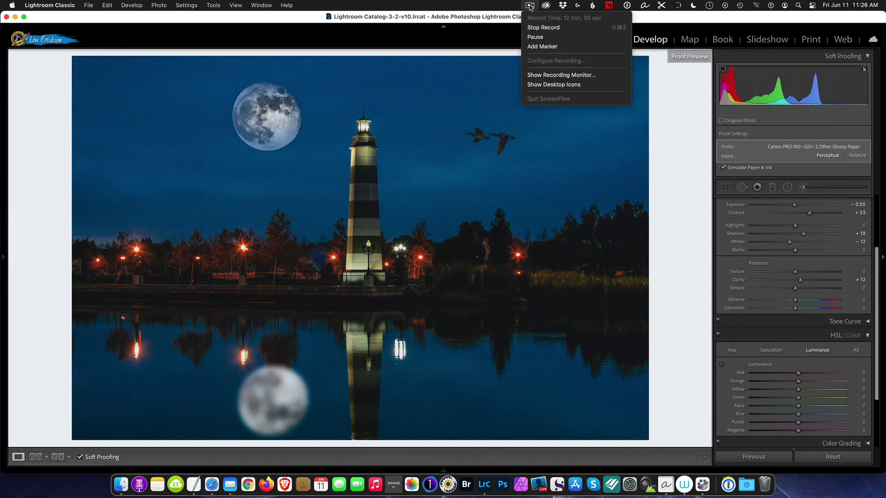
pyautogui.click(544, 27)
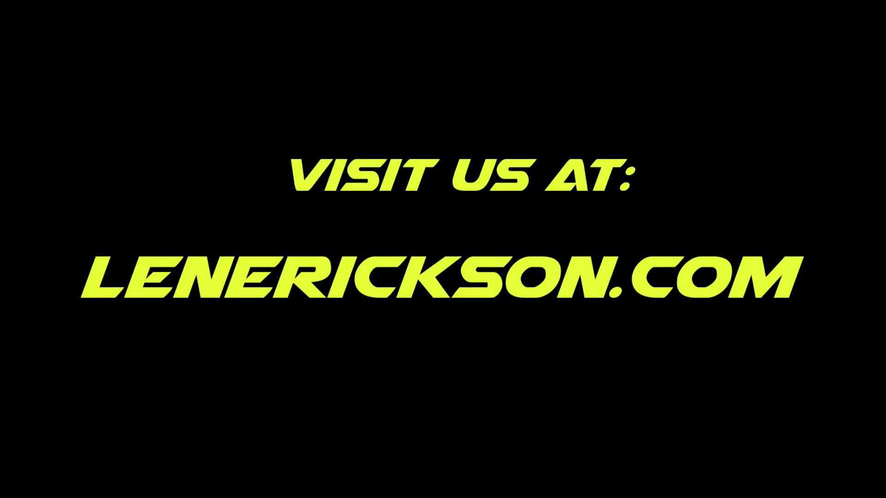